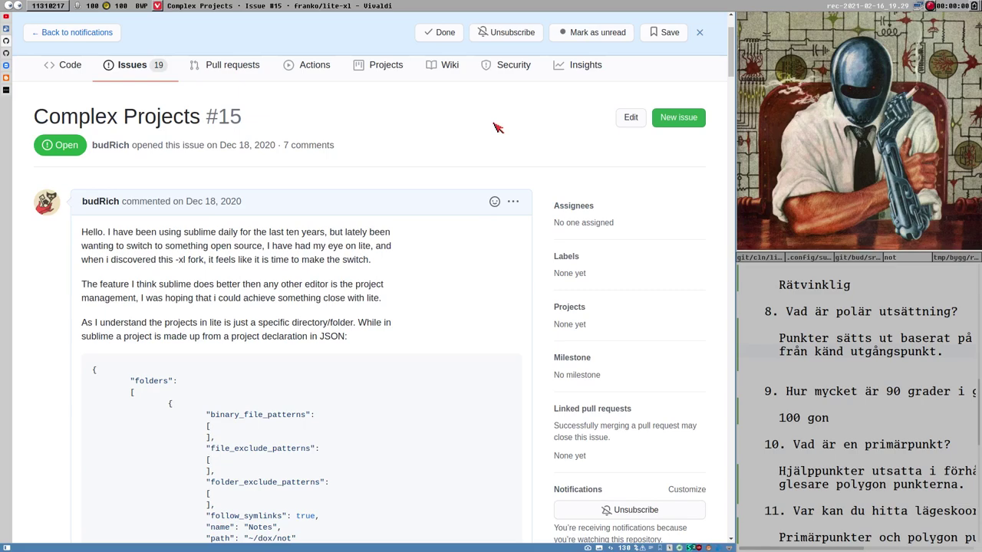
# Step: Show the header of the Complex Projects issue, then switch to the lite editor with docview.lua open
pyautogui.moveTo(731, 47); pyautogui.dragTo(733, 2)
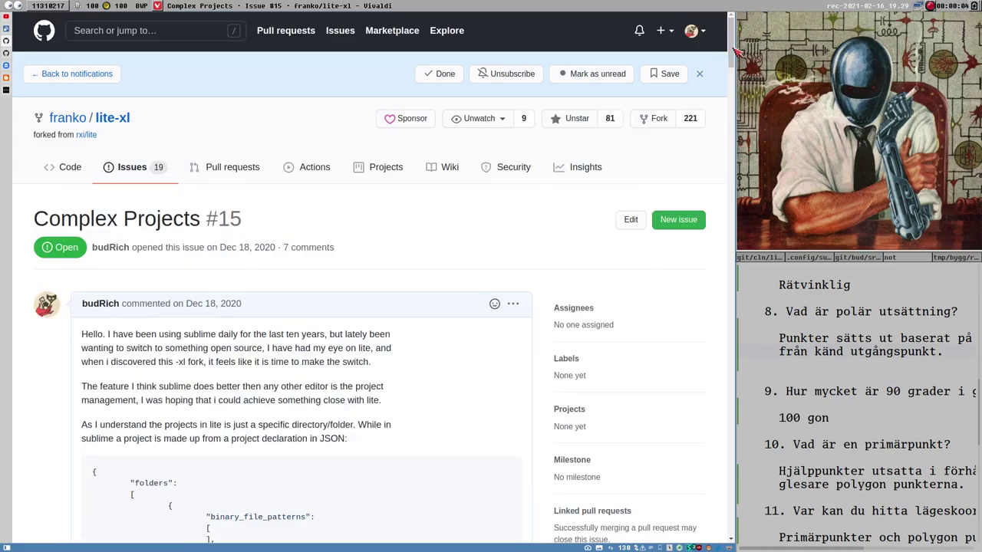
pyautogui.moveTo(733, 50); pyautogui.dragTo(686, 97)
pyautogui.press('super+Tab')
pyautogui.press('super+Tab')
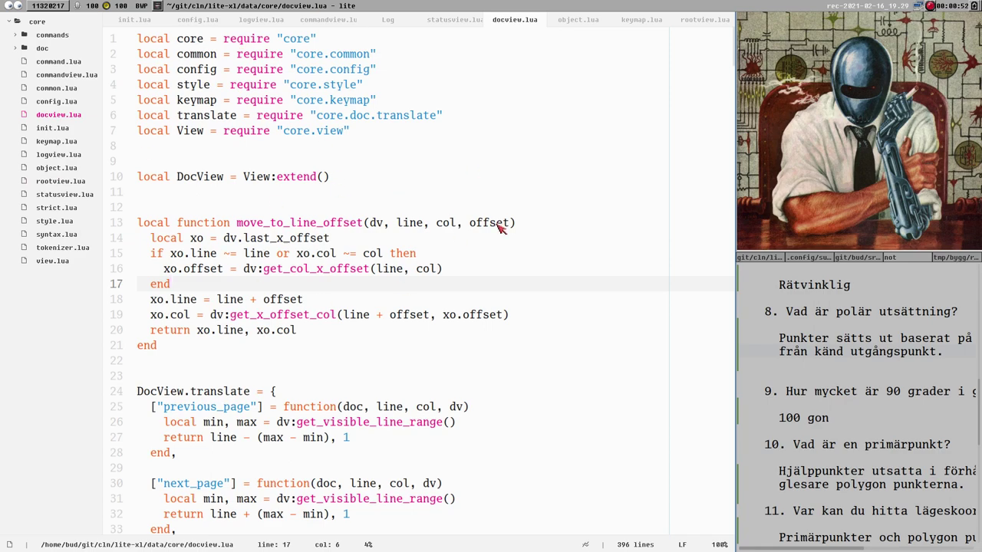
# Step: Return to the browser and list the closed pull requests of the franko/lite-xl repository
pyautogui.hotkey('alt', 'Tab')
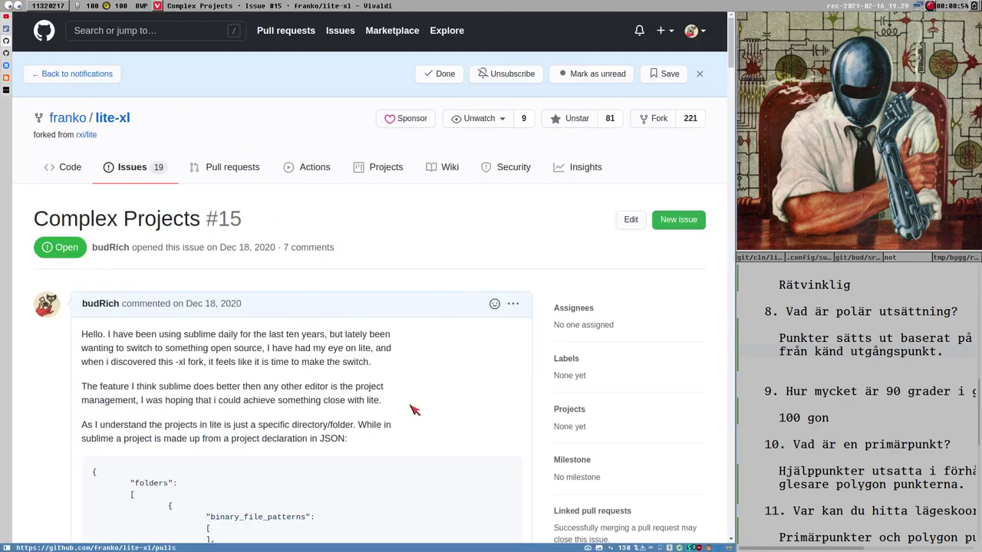
pyautogui.moveTo(731, 45); pyautogui.dragTo(742, 17)
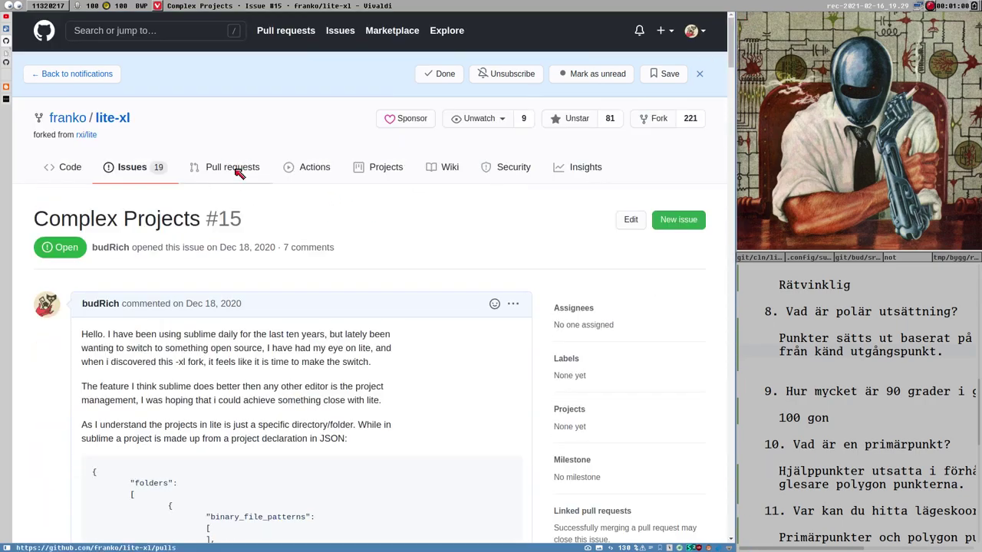
pyautogui.click(6, 54)
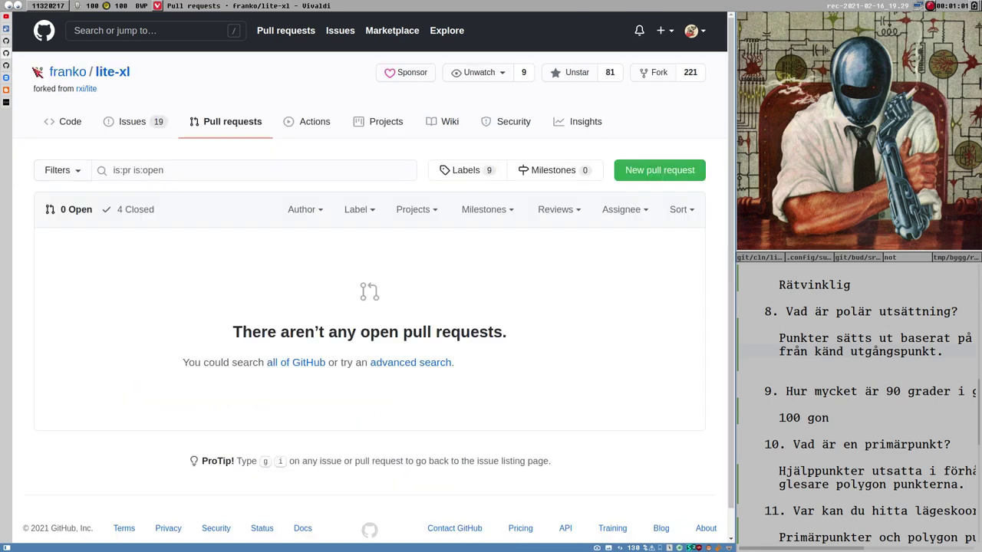
pyautogui.click(138, 209)
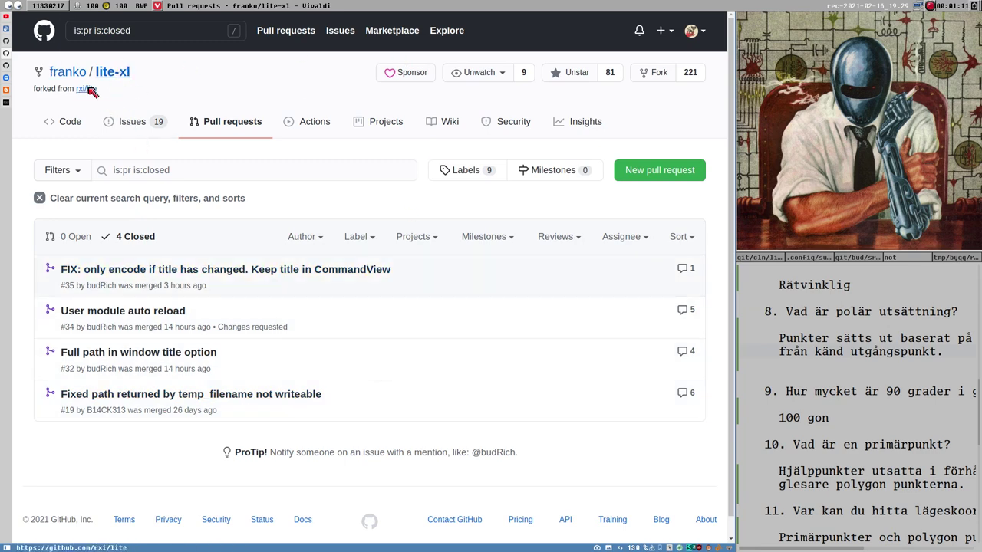
pyautogui.moveTo(92, 90)
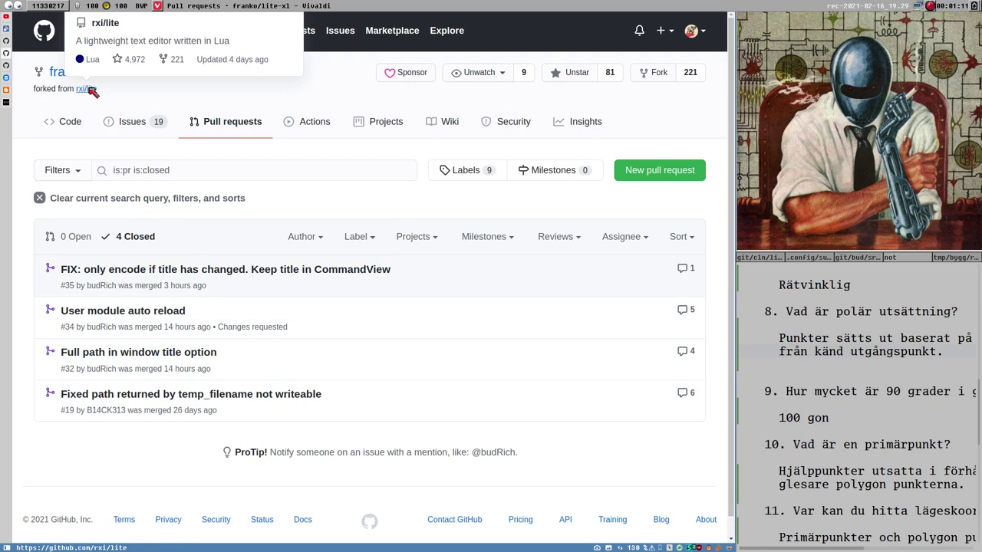
# Step: Reopen the Complex Projects issue and read through its description and comments on project folders and command naming
pyautogui.click(7, 41)
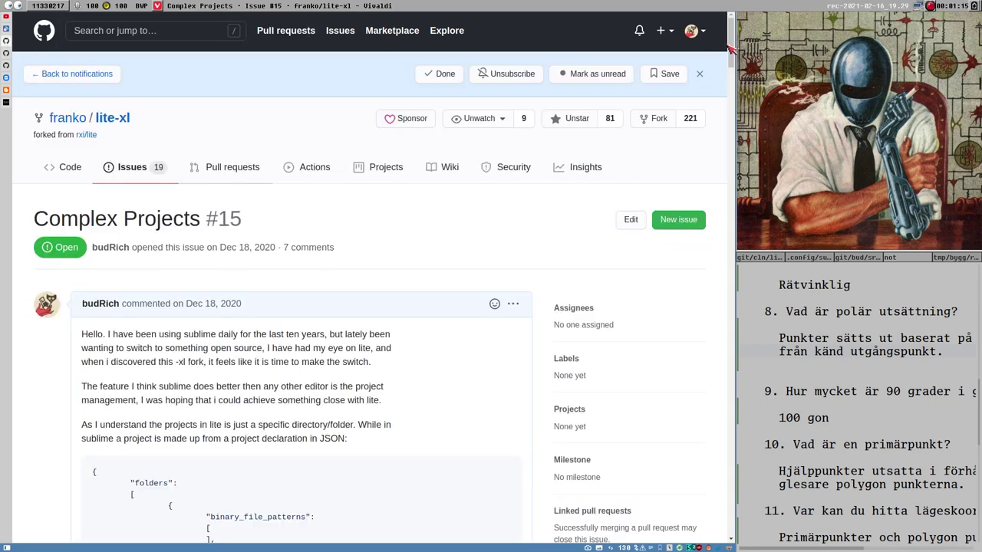
pyautogui.moveTo(729, 43); pyautogui.dragTo(733, 59)
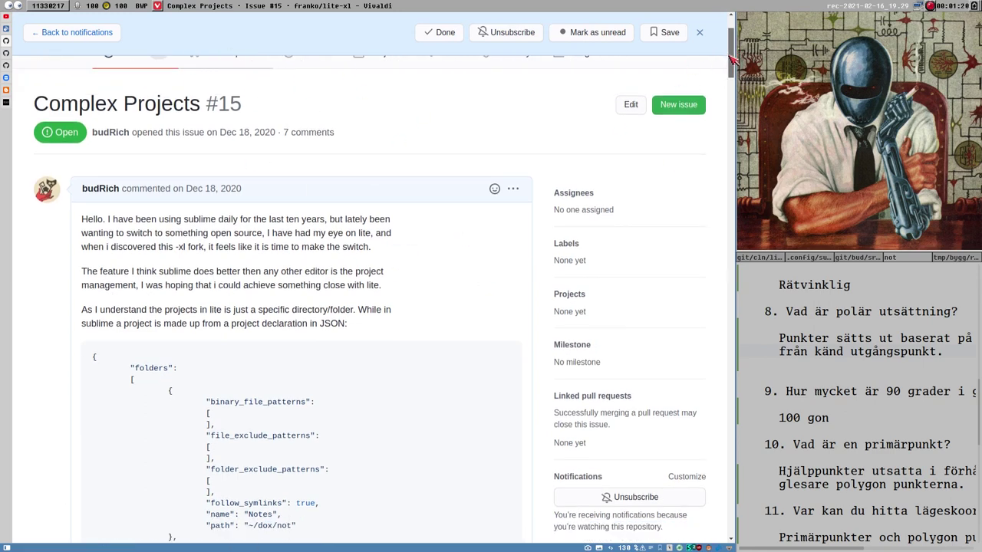
pyautogui.moveTo(732, 57); pyautogui.dragTo(707, 225)
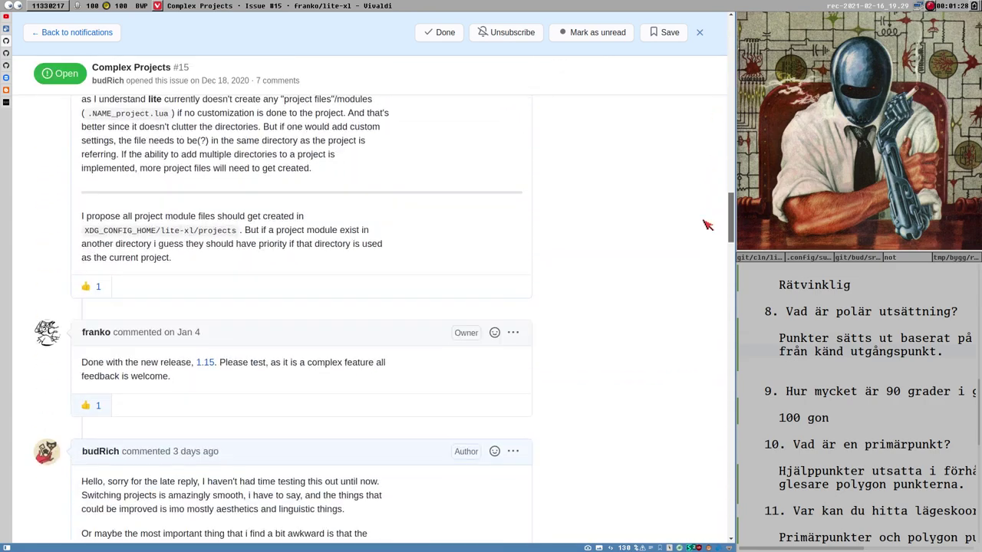
pyautogui.scroll(2, 707, 224)
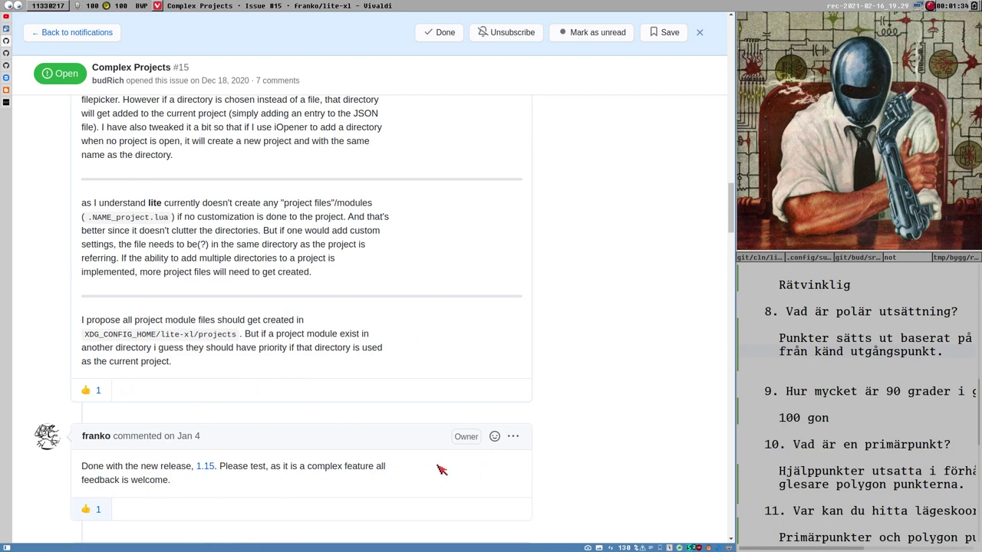
pyautogui.moveTo(731, 205); pyautogui.dragTo(724, 241)
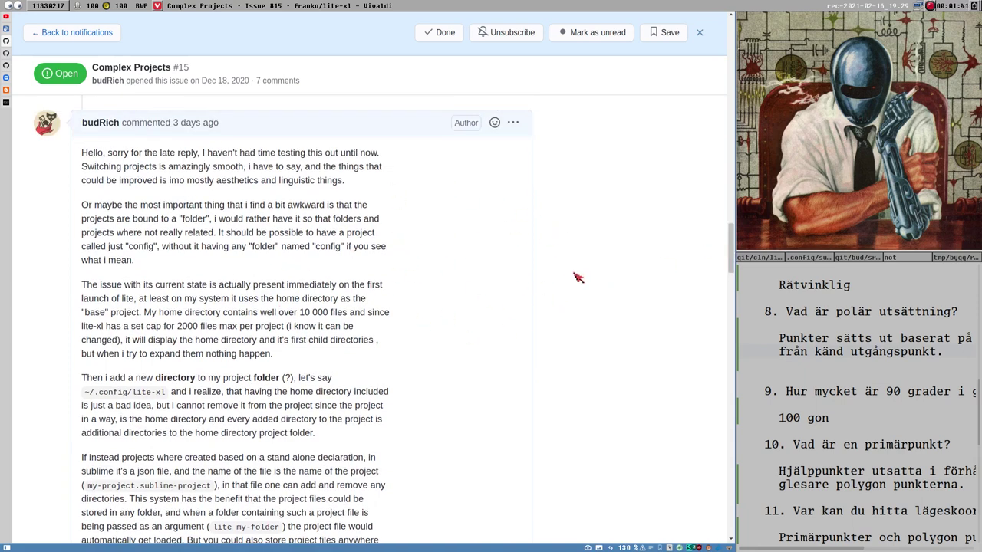
pyautogui.moveTo(730, 241); pyautogui.dragTo(719, 325)
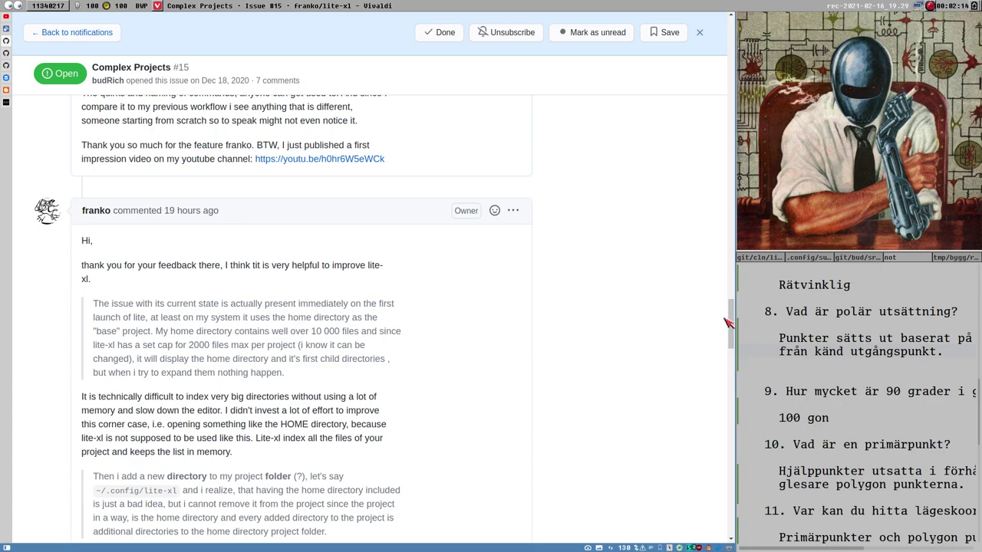
pyautogui.moveTo(727, 322); pyautogui.dragTo(675, 245)
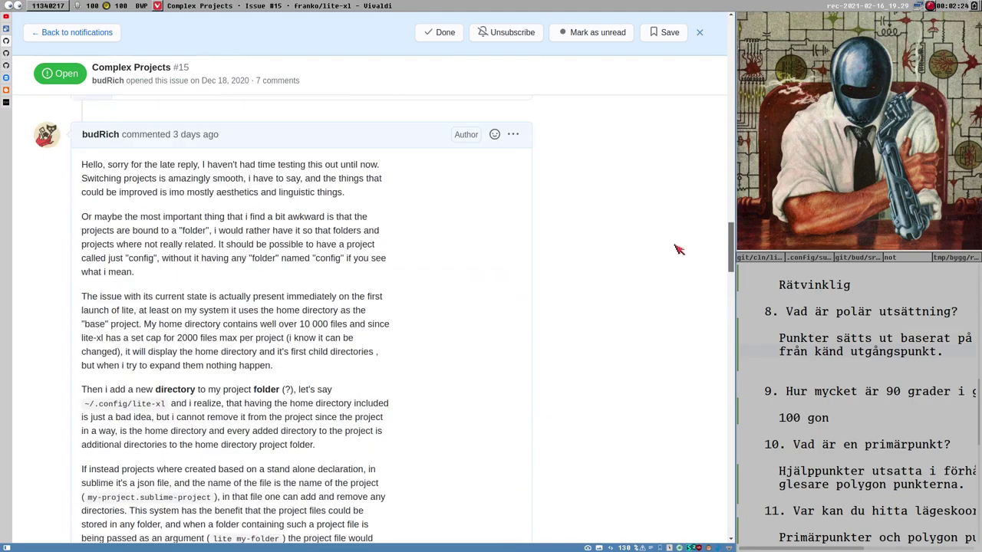
pyautogui.scroll(-10, 310, 344)
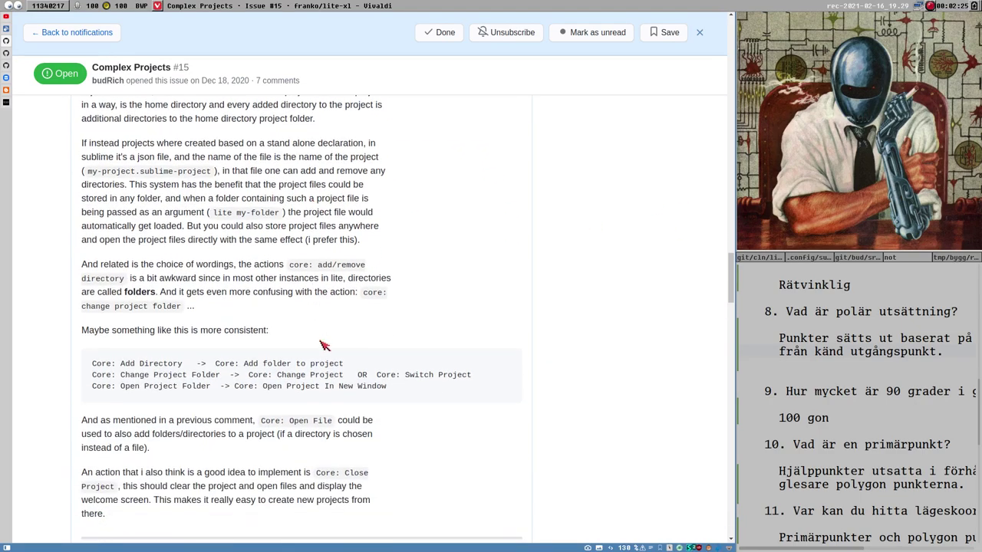
pyautogui.scroll(-3, 230, 414)
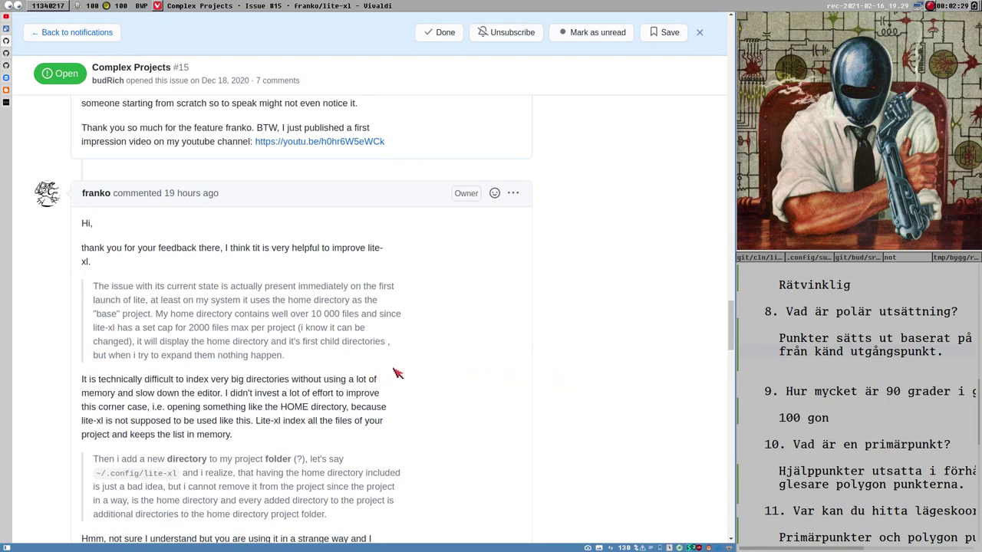
pyautogui.scroll(-3, 391, 368)
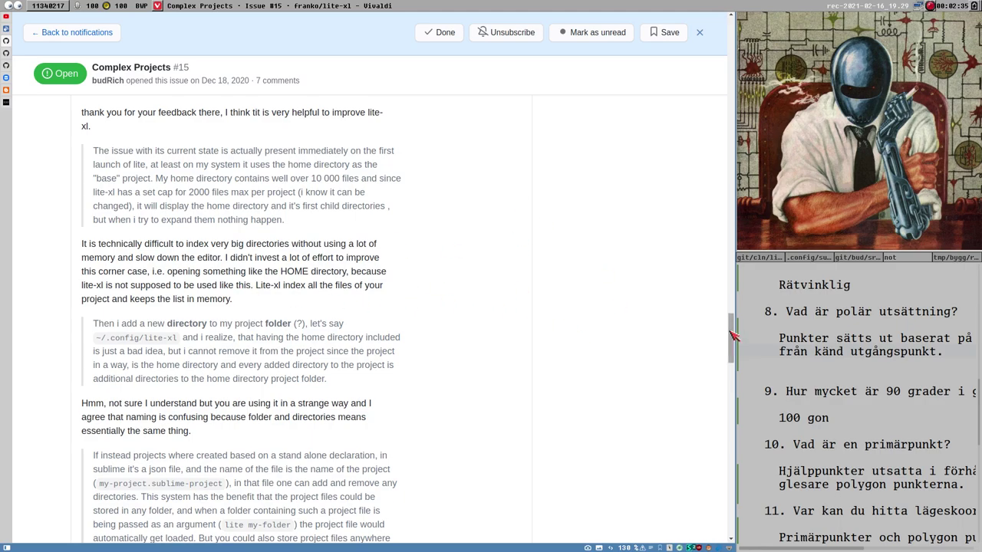
pyautogui.moveTo(731, 335); pyautogui.dragTo(683, 53)
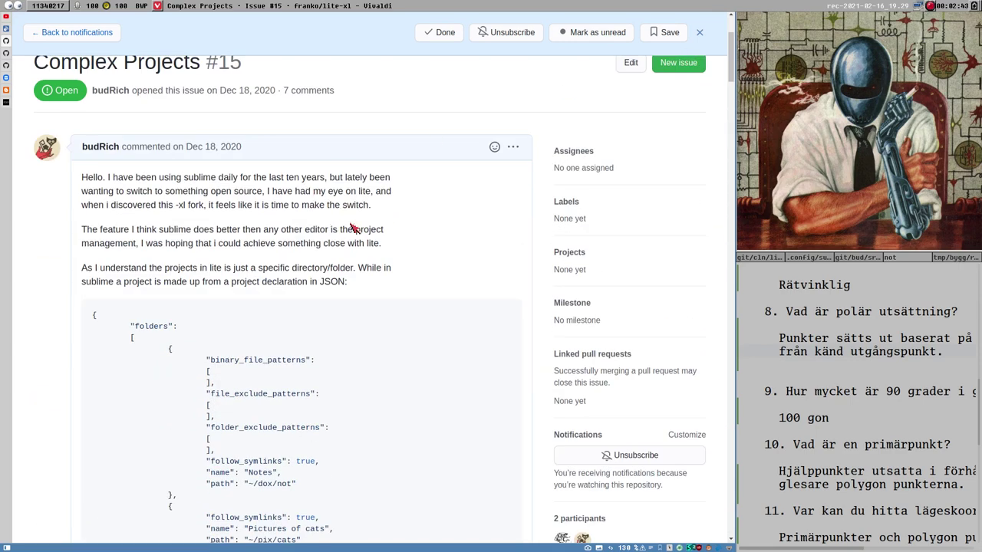
# Step: Switch to Sublime Text, cancel the Move/Rename prompt, and go to the beginning of init.lua
pyautogui.hotkey('alt', 'Tab')
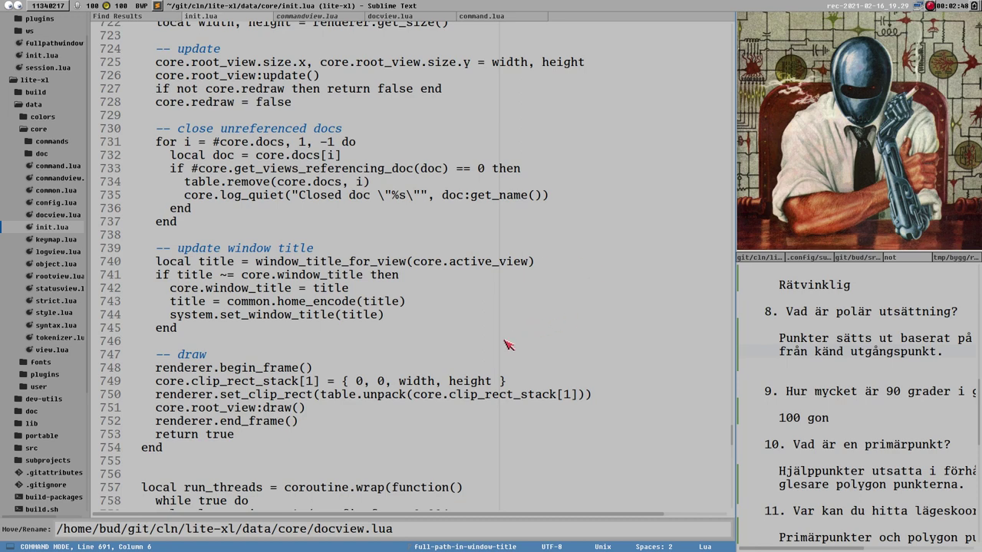
pyautogui.press('Escape')
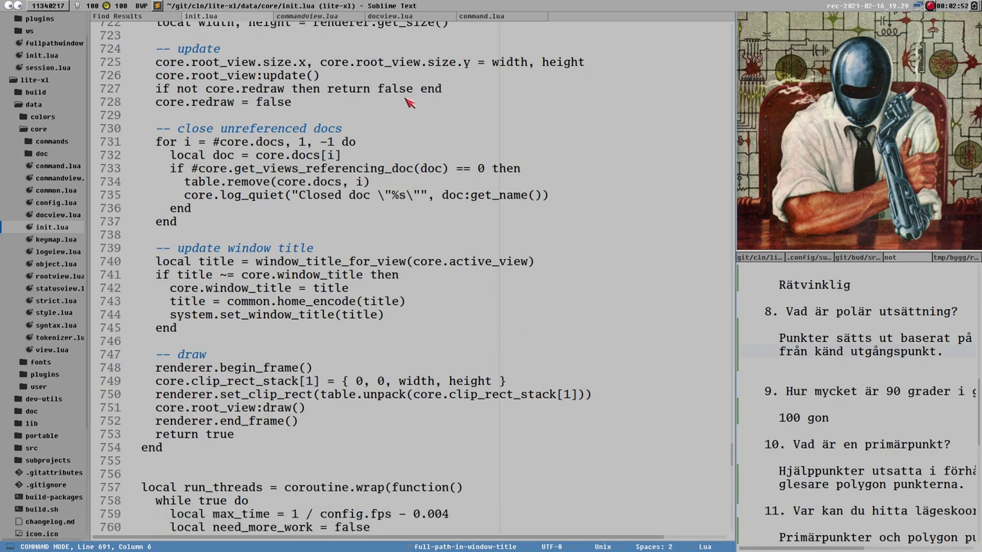
pyautogui.scroll(4, 524, 218)
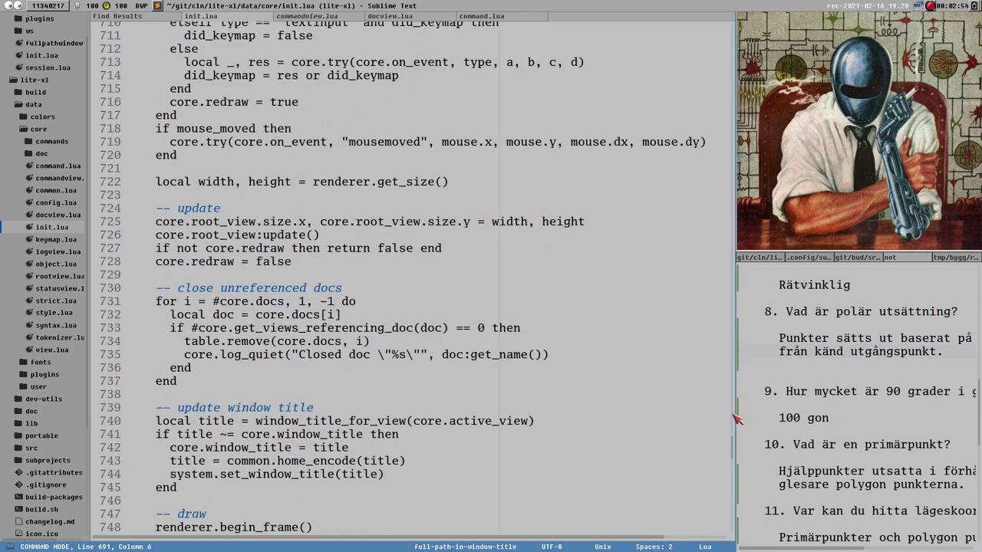
pyautogui.moveTo(734, 450); pyautogui.dragTo(734, 4)
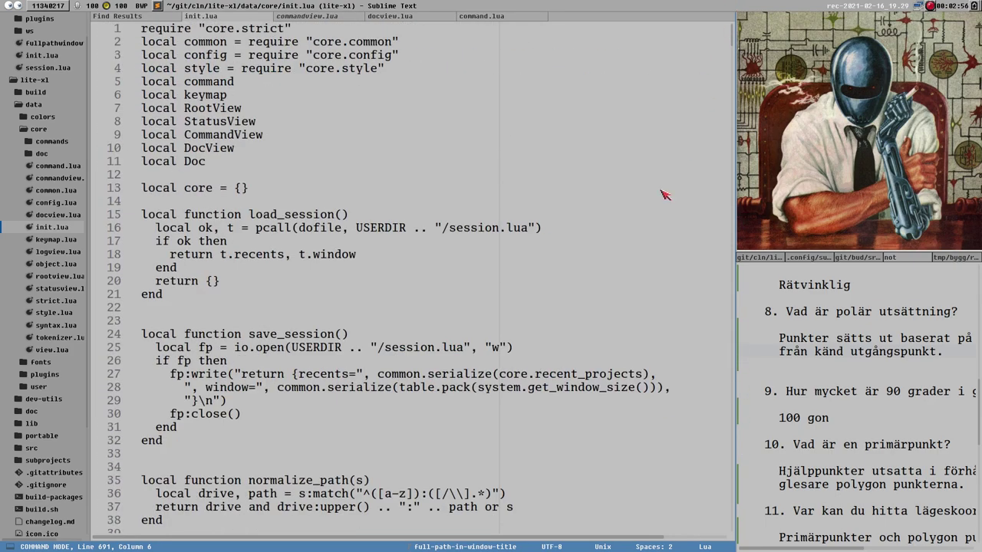
# Step: Alternate focus between init.lua and the notes window to compare the file path and project name in the window title
pyautogui.click(404, 163)
pyautogui.click(517, 282)
pyautogui.click(839, 313)
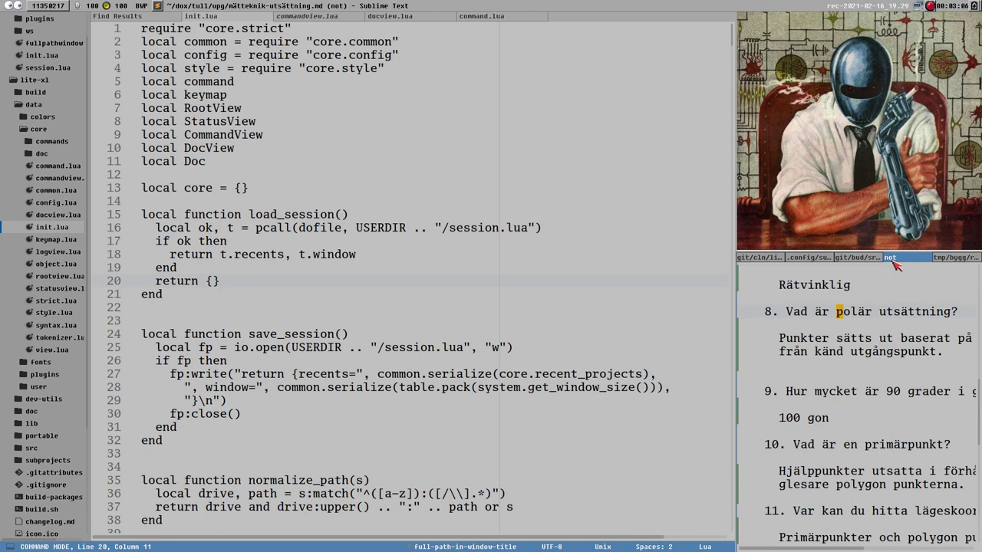
pyautogui.click(231, 188)
pyautogui.click(821, 289)
pyautogui.click(353, 228)
pyautogui.click(849, 303)
pyautogui.moveTo(330, 11)
pyautogui.tripleClick(882, 280)
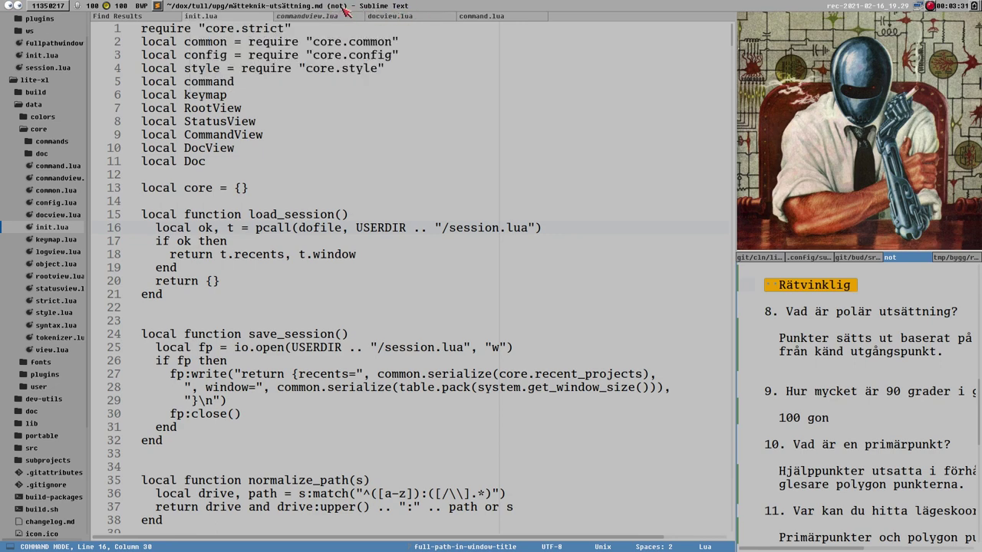
# Step: Add a blank line above question 8 in mätteknik-utsättning.md and return focus to init.lua to save the notes
pyautogui.click(810, 301)
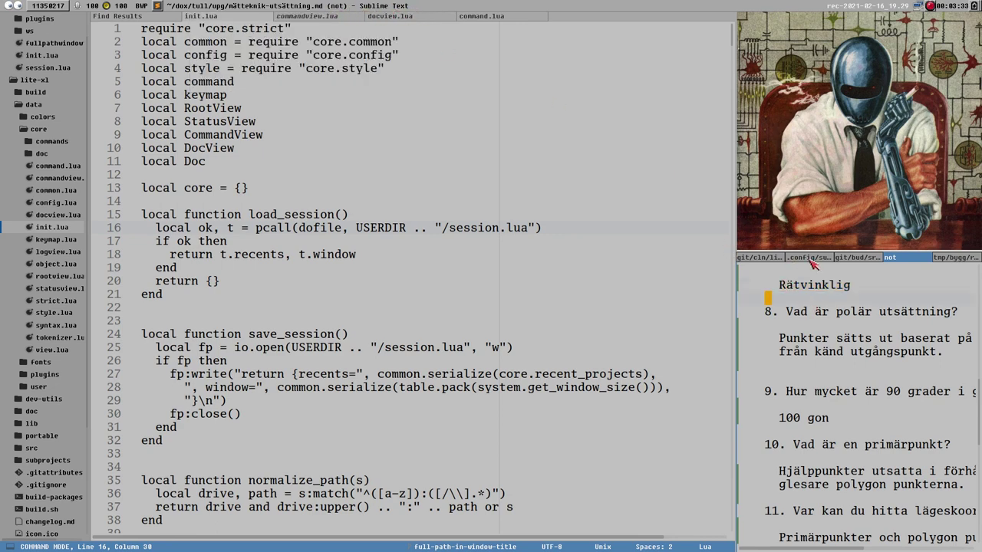
pyautogui.press('o')
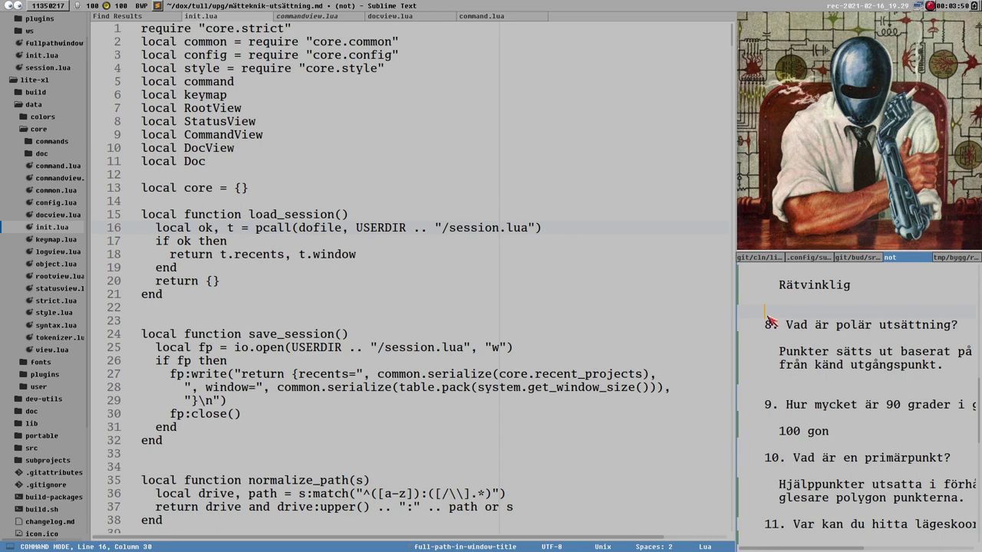
pyautogui.click(379, 285)
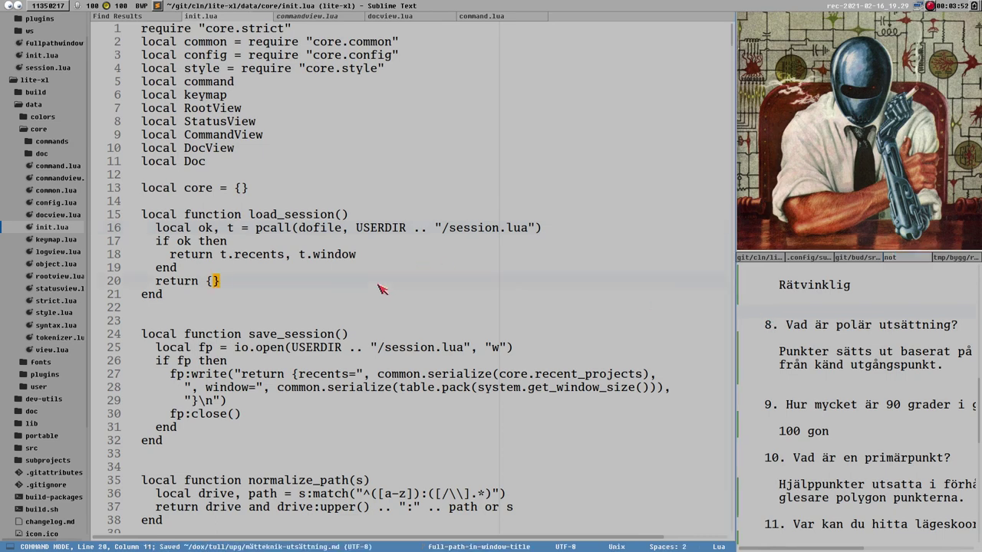
# Step: Switch from the notes back to init.lua, check the project name in its window title, and examine the lite-xl folders in the sidebar
pyautogui.click(841, 318)
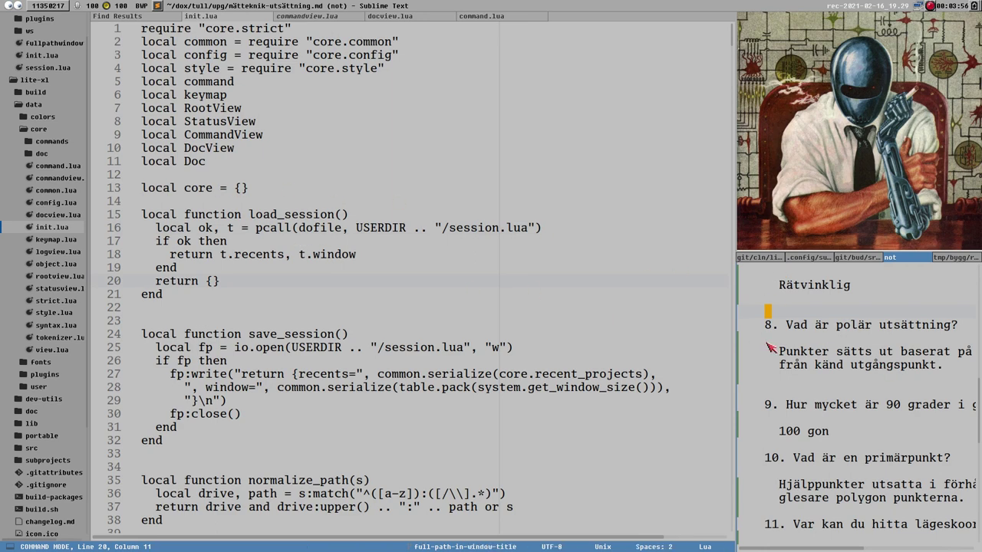
pyautogui.moveTo(303, 270); pyautogui.dragTo(267, 278)
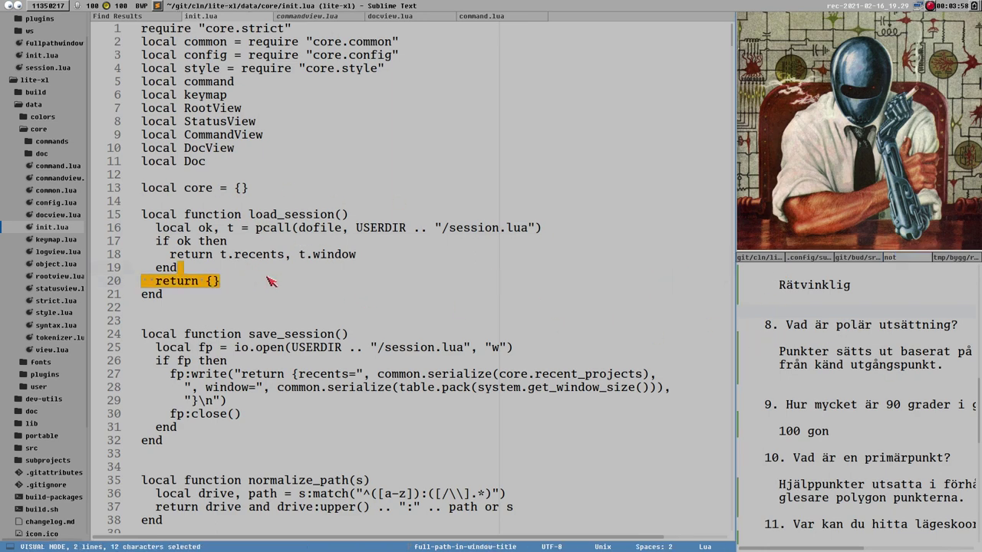
pyautogui.click(352, 205)
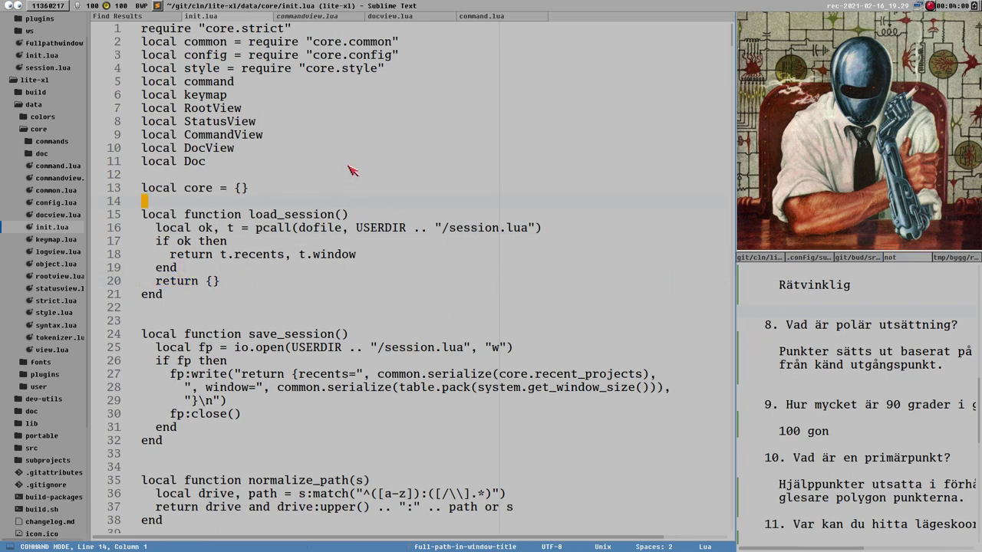
pyautogui.click(357, 108)
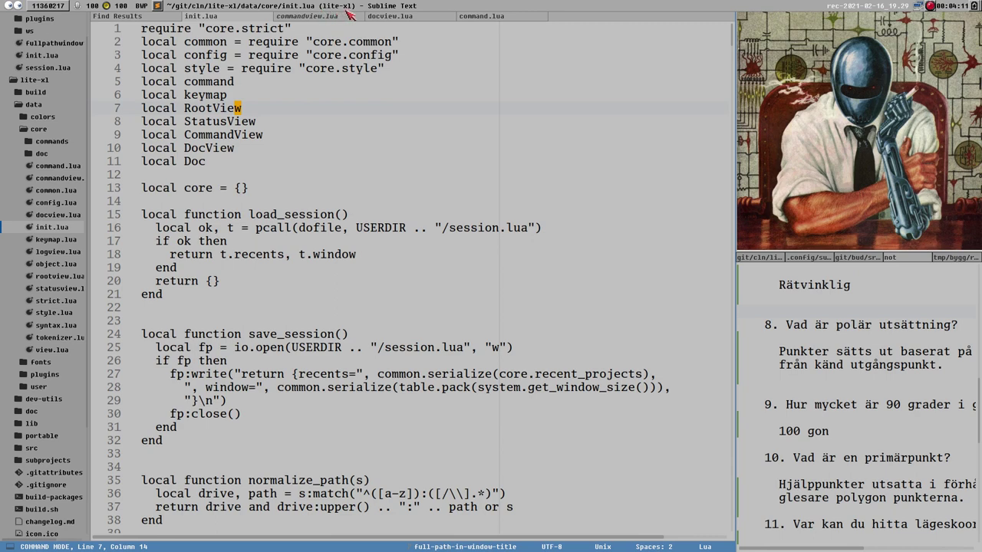
pyautogui.click(334, 82)
pyautogui.scroll(1, 38, 161)
pyautogui.scroll(-2, 21, 39)
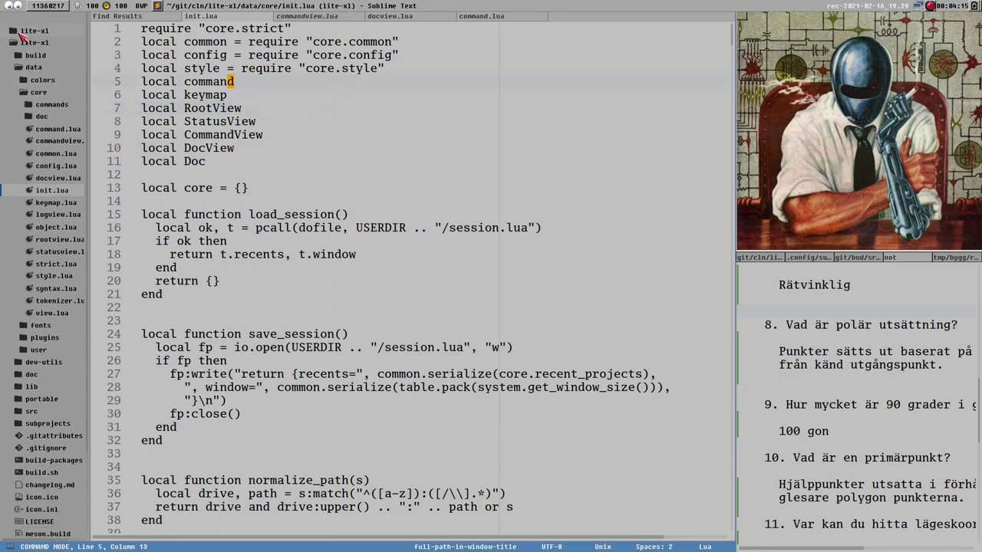